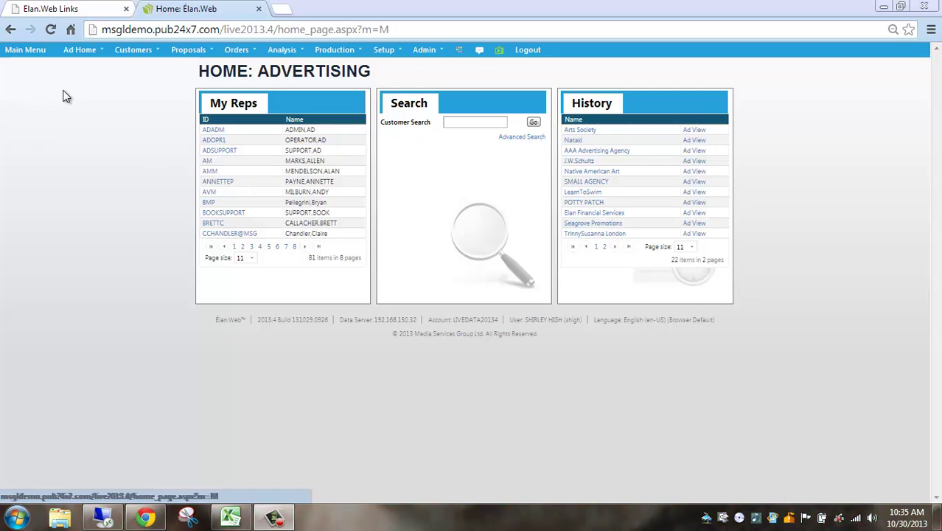
- Open Advertiser / Agency Maintenance with the Arts Society account's general setup and focus the Account ID
{"action": "left_click", "coordinate": [132, 50]}
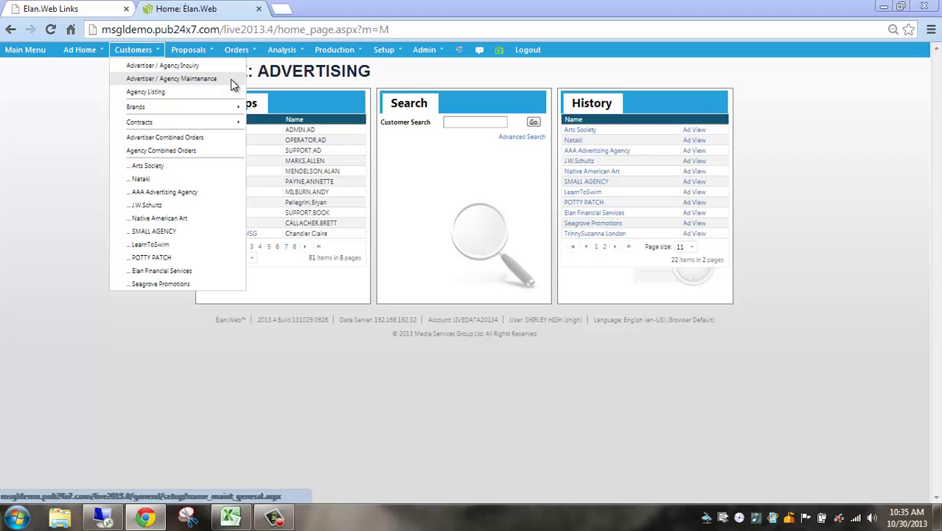
{"action": "left_click", "coordinate": [231, 81]}
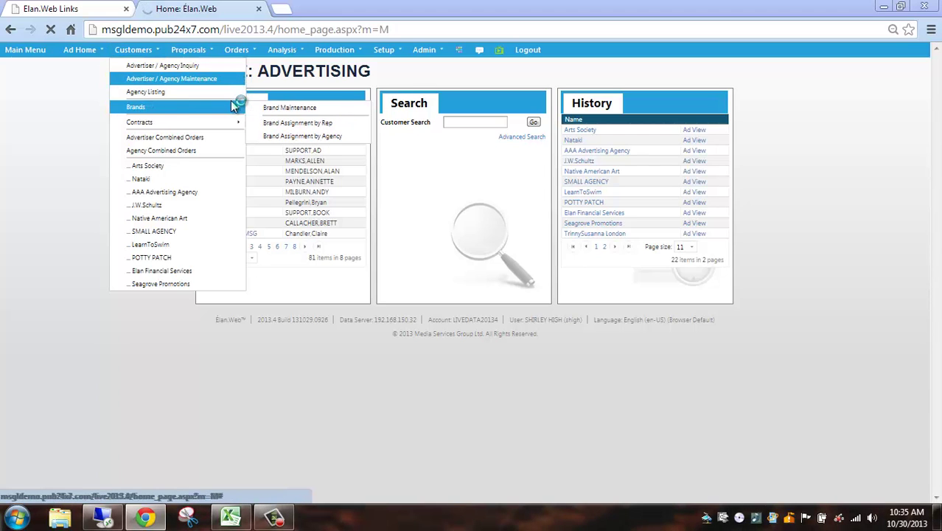
{"action": "mouse_move", "coordinate": [239, 122]}
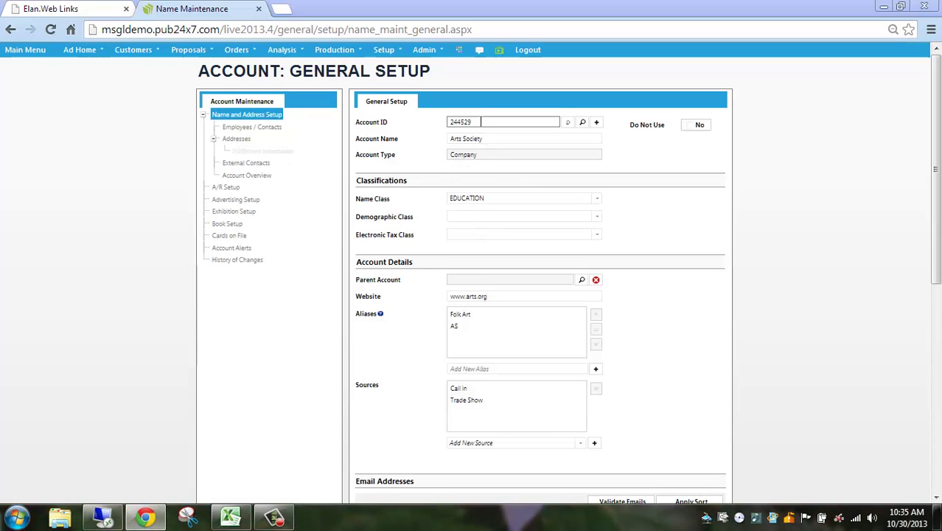
{"action": "left_click", "coordinate": [487, 122]}
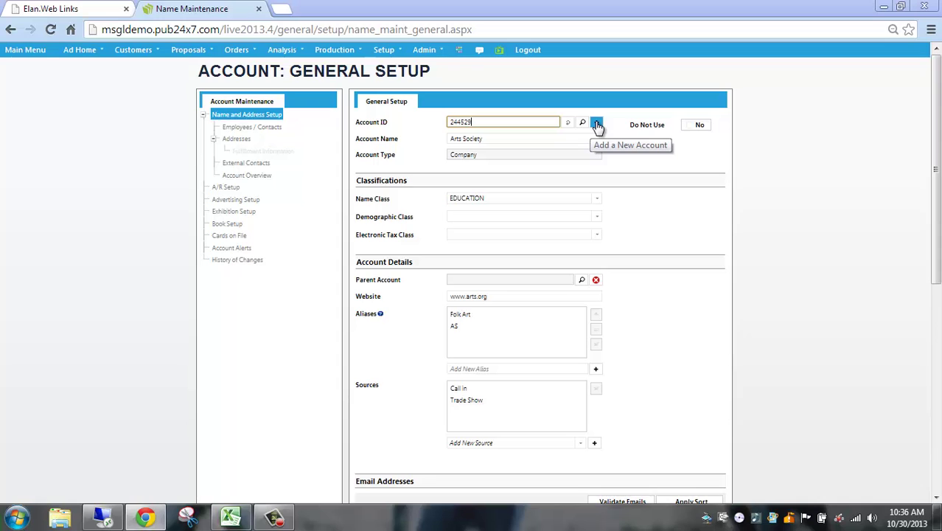
- Set the account's Do Not Use option to Yes and return it to No
{"action": "left_click", "coordinate": [700, 126]}
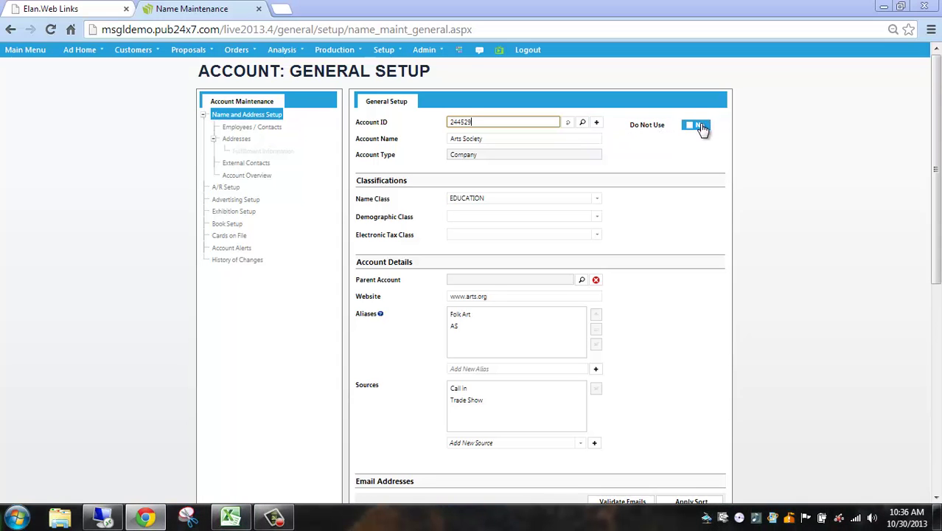
{"action": "left_click", "coordinate": [702, 127]}
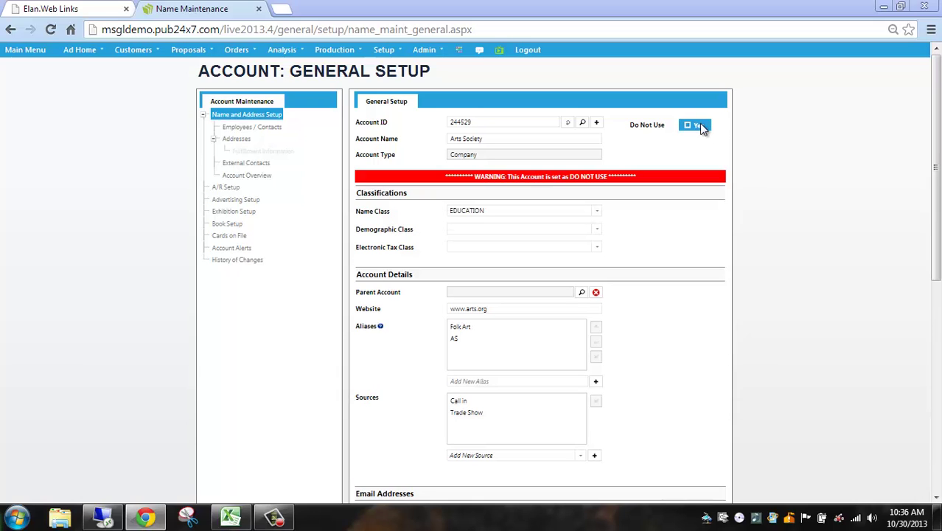
{"action": "left_click", "coordinate": [701, 126]}
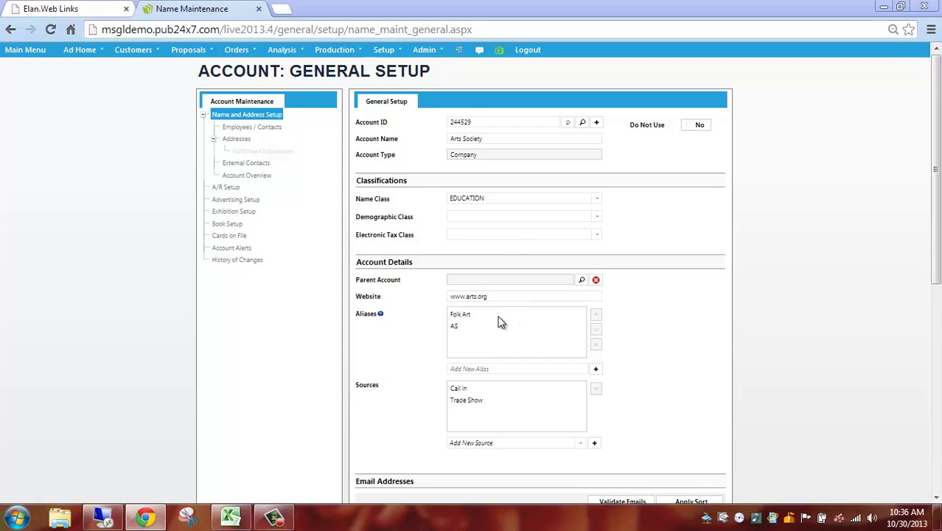
- Save the Arts Society account's general setup
{"action": "scroll", "coordinate": [499, 323], "scroll_direction": "down", "scroll_amount": 1}
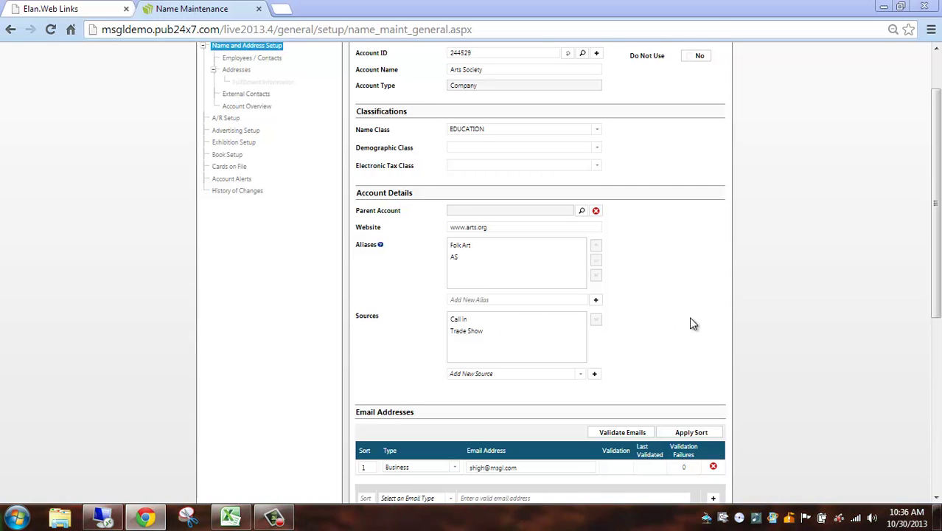
{"action": "scroll", "coordinate": [691, 319], "scroll_direction": "down", "scroll_amount": 3}
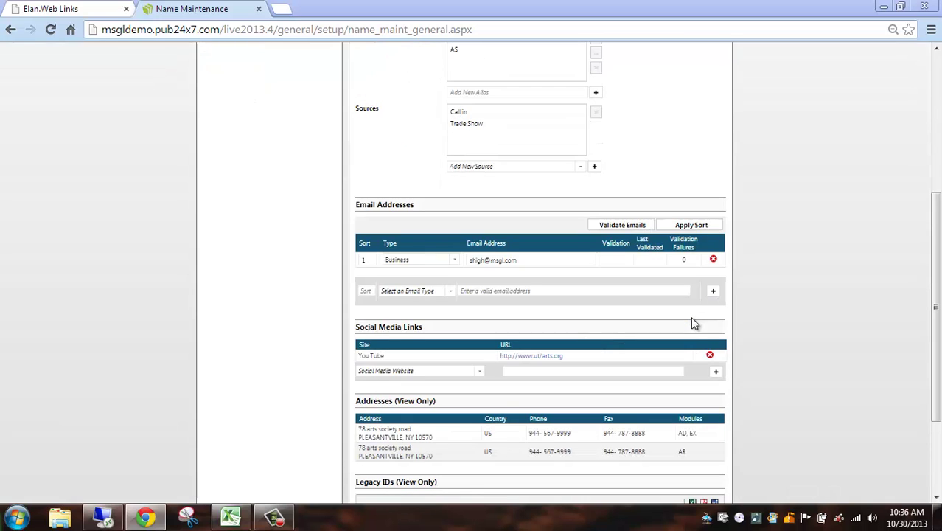
{"action": "scroll", "coordinate": [693, 322], "scroll_direction": "down", "scroll_amount": 1}
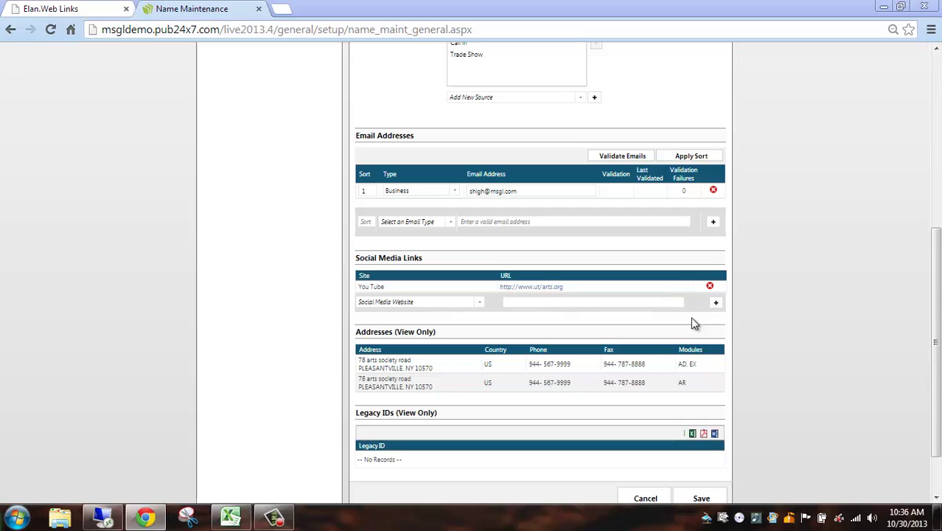
{"action": "scroll", "coordinate": [693, 322], "scroll_direction": "down", "scroll_amount": 1}
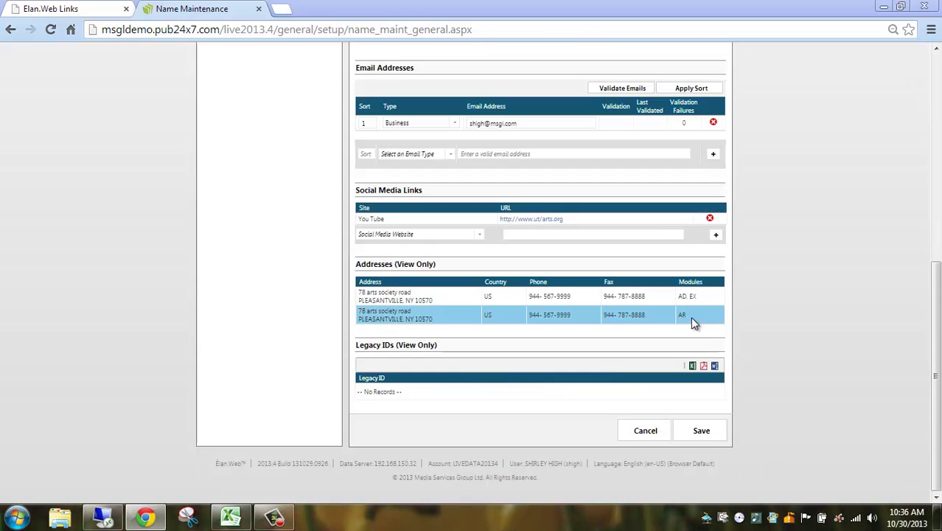
{"action": "left_click", "coordinate": [705, 432]}
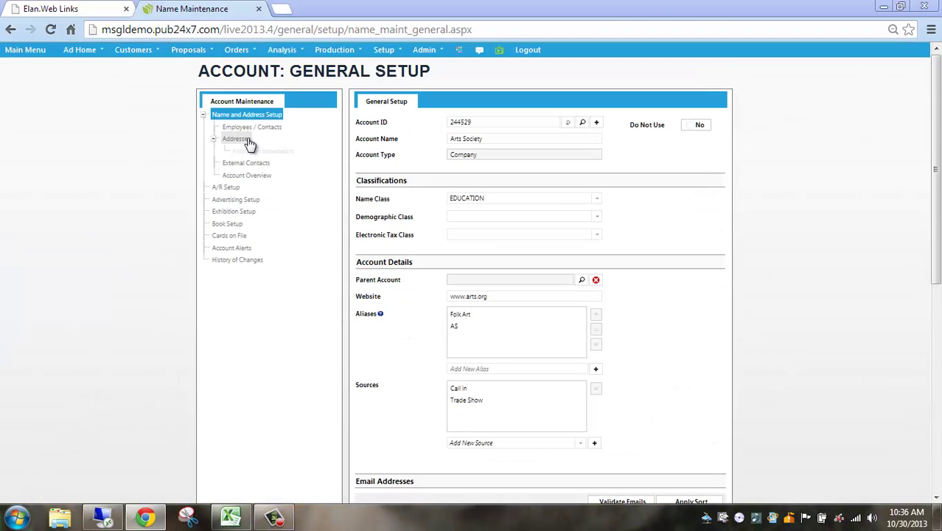
- Open the account's Employees / Contacts page and its Account Overview
{"action": "left_click", "coordinate": [257, 130]}
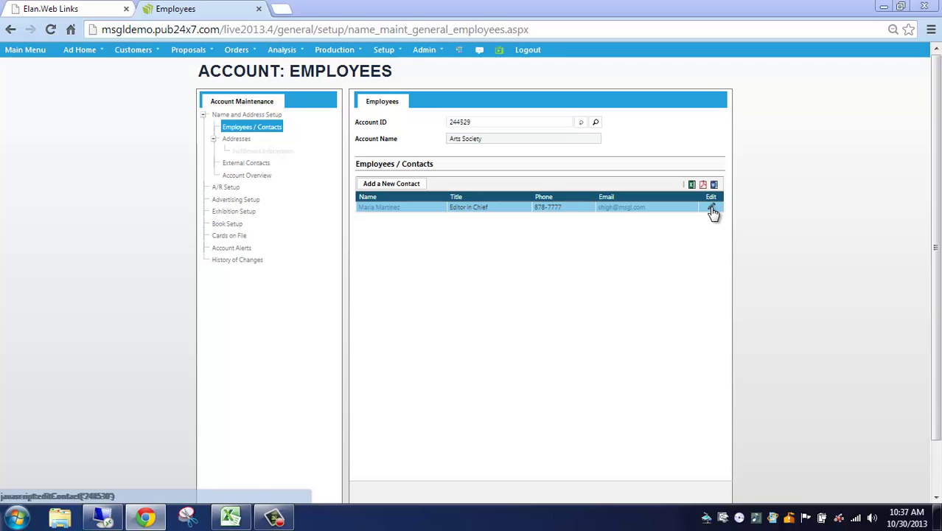
{"action": "left_click", "coordinate": [258, 179]}
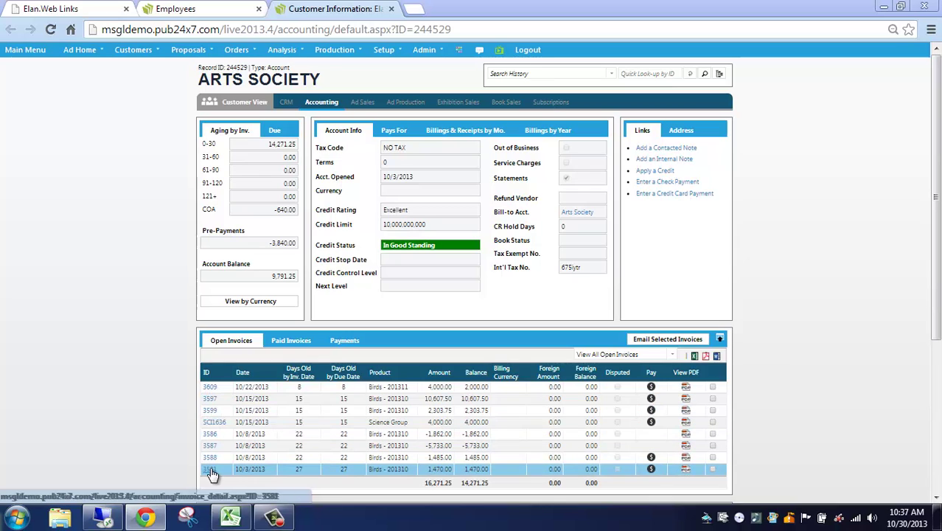
- View the account's payments in the accounting overview and select the paid invoice dated 11/1/2013
{"action": "left_click", "coordinate": [295, 348]}
{"action": "left_click", "coordinate": [345, 343]}
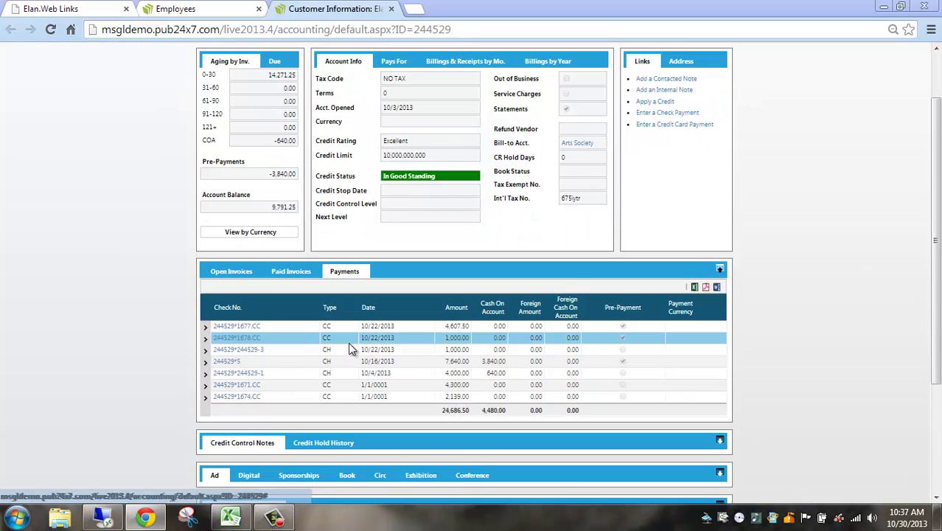
{"action": "scroll", "coordinate": [347, 339], "scroll_direction": "down", "scroll_amount": 2}
{"action": "left_click", "coordinate": [293, 212]}
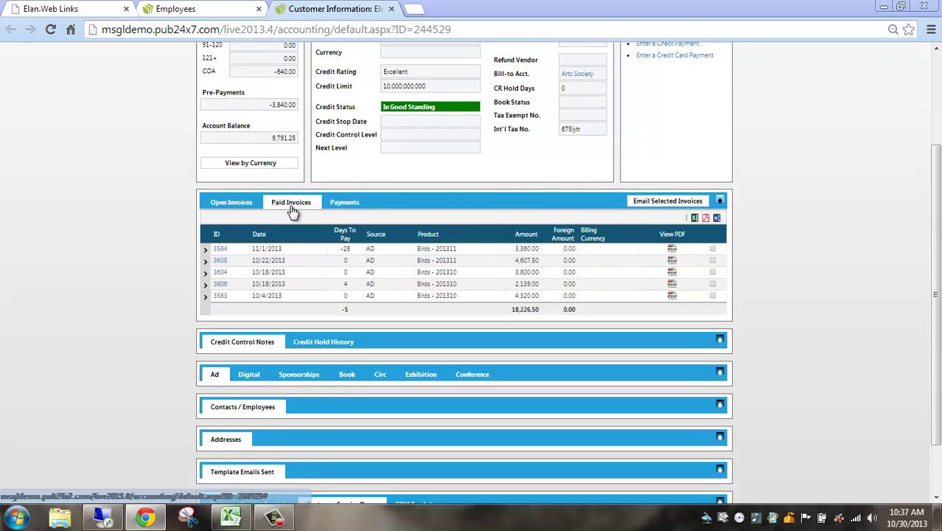
{"action": "left_click", "coordinate": [712, 249]}
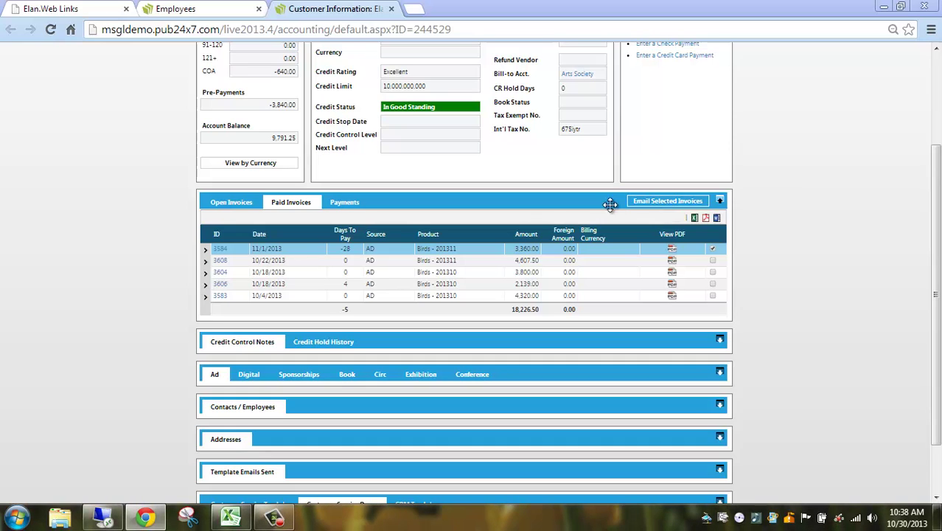
{"action": "scroll", "coordinate": [569, 234], "scroll_direction": "down", "scroll_amount": 2}
{"action": "scroll", "coordinate": [569, 235], "scroll_direction": "up", "scroll_amount": 3}
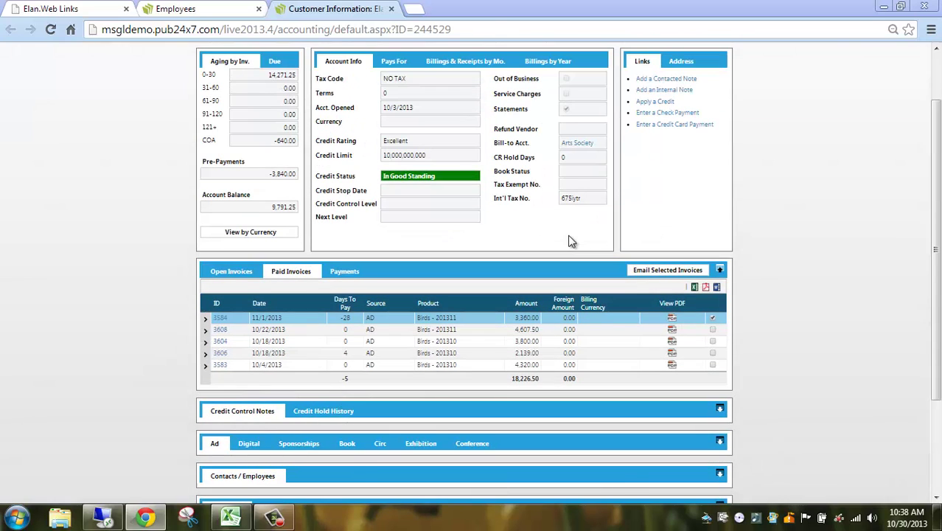
- Return to account maintenance, open A/R Setup and examine its credit, default billing, statement, Also Pays For and user-defined sections
{"action": "left_click", "coordinate": [184, 10]}
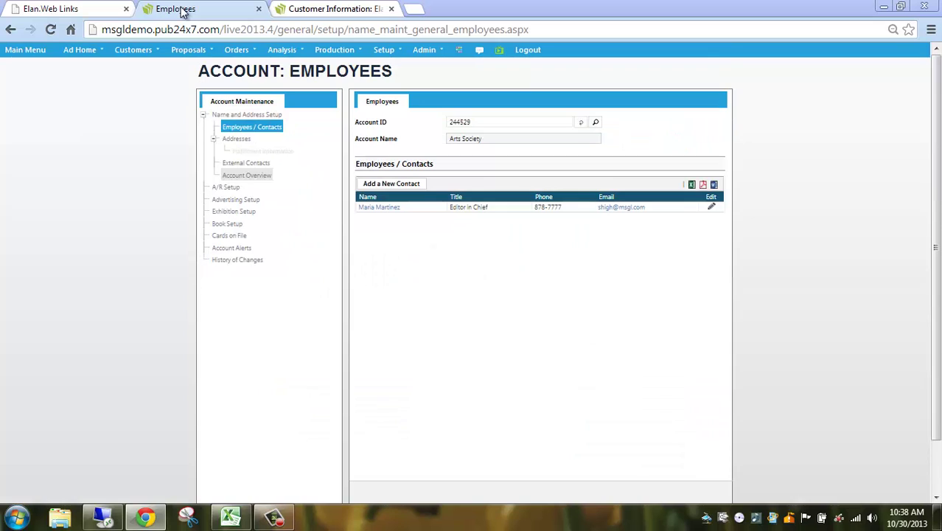
{"action": "mouse_move", "coordinate": [258, 149]}
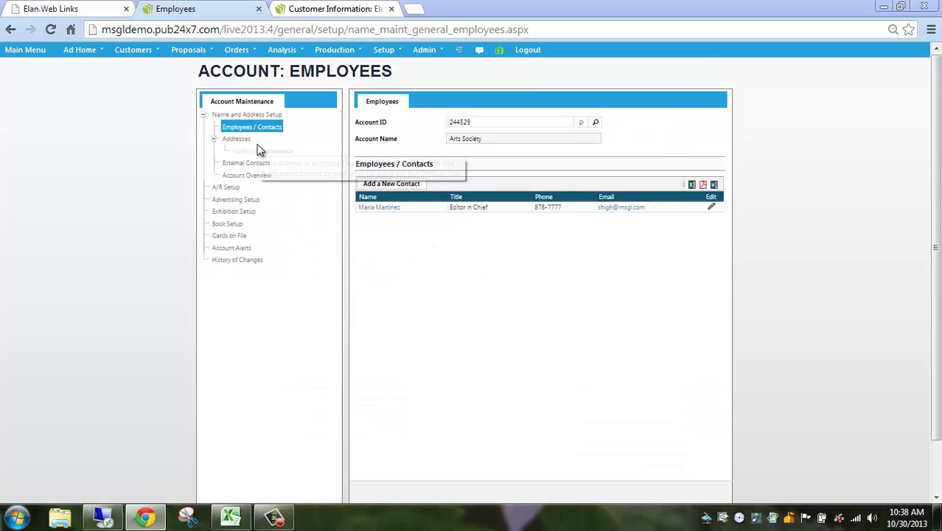
{"action": "left_click", "coordinate": [234, 190]}
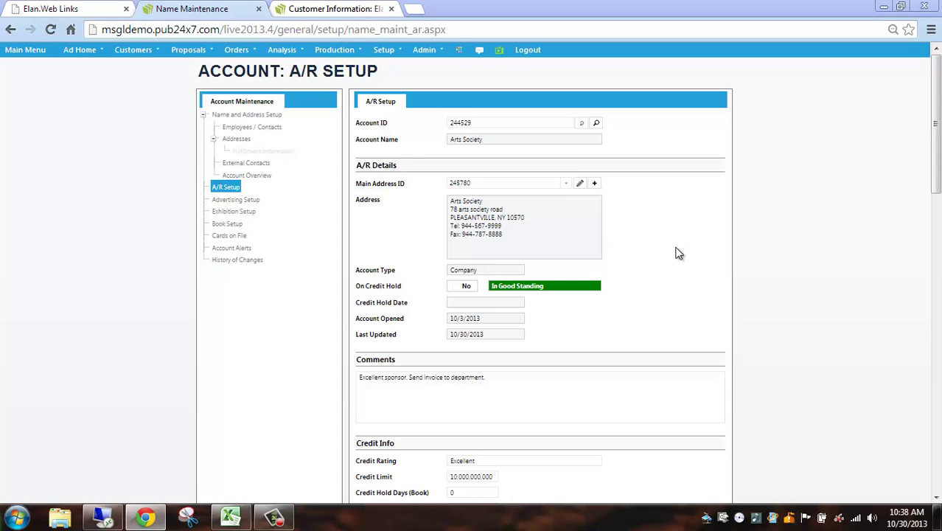
{"action": "scroll", "coordinate": [680, 254], "scroll_direction": "down", "scroll_amount": 1}
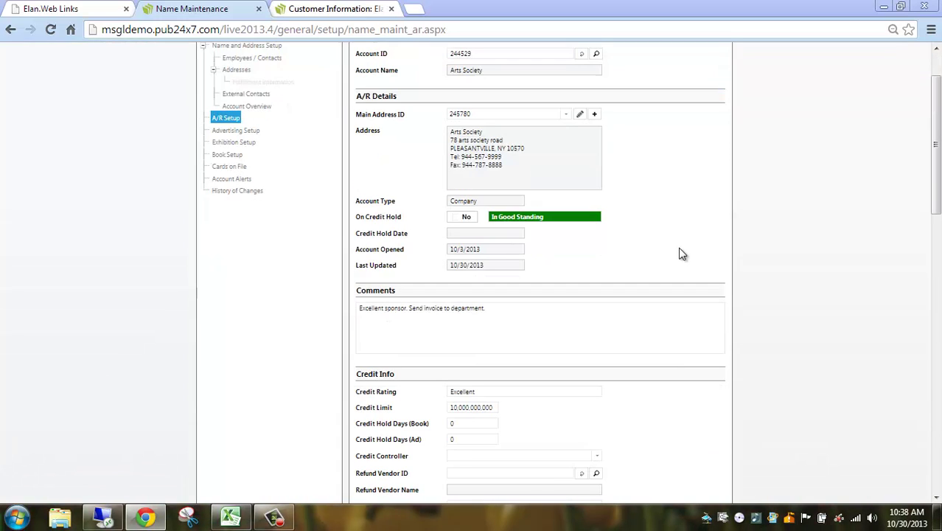
{"action": "scroll", "coordinate": [681, 255], "scroll_direction": "down", "scroll_amount": 3}
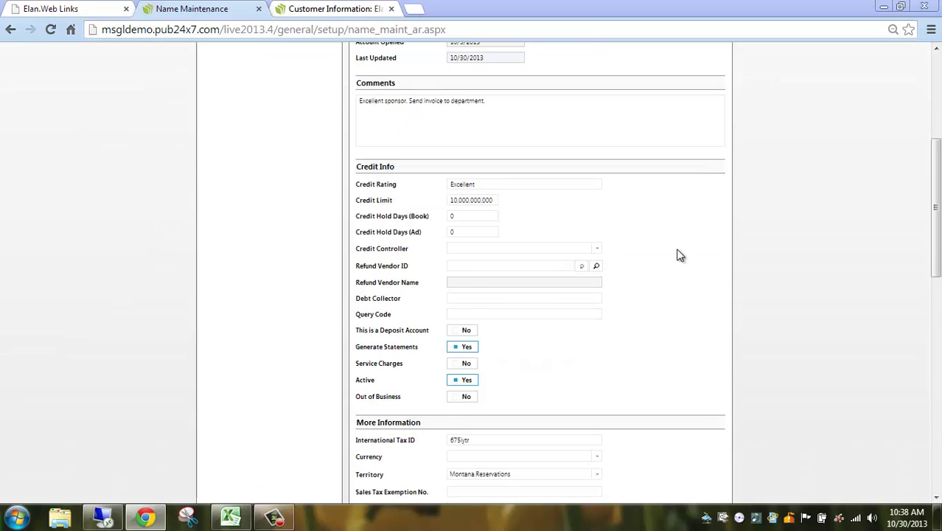
{"action": "scroll", "coordinate": [680, 255], "scroll_direction": "down", "scroll_amount": 1}
{"action": "scroll", "coordinate": [680, 256], "scroll_direction": "down", "scroll_amount": 3}
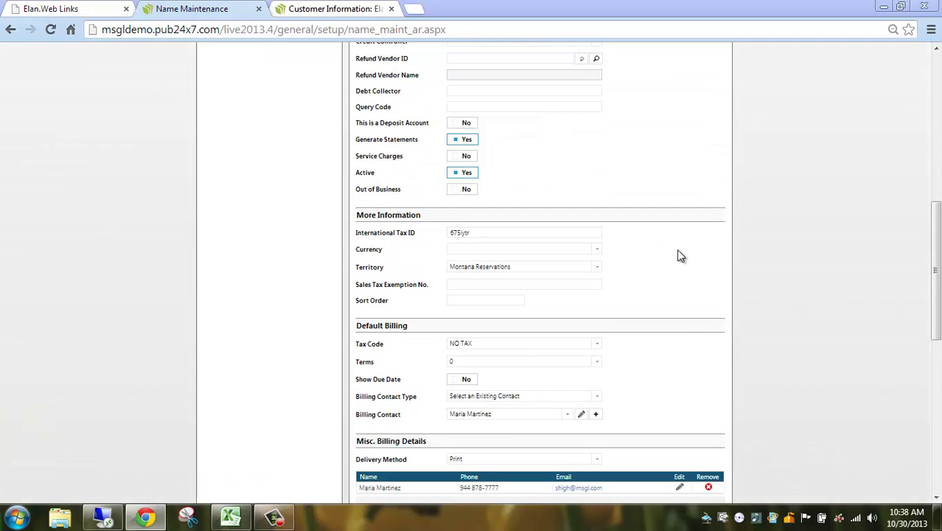
{"action": "scroll", "coordinate": [681, 256], "scroll_direction": "down", "scroll_amount": 5}
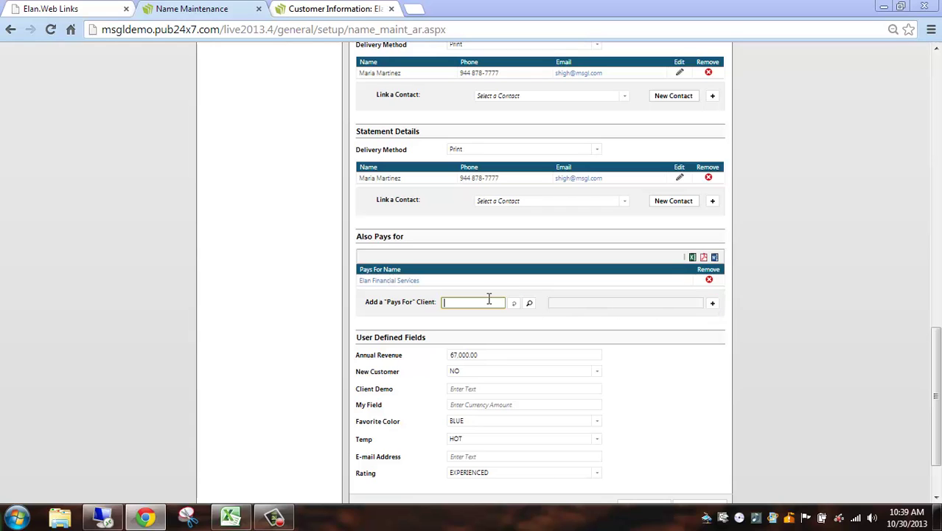
{"action": "scroll", "coordinate": [490, 298], "scroll_direction": "down", "scroll_amount": 2}
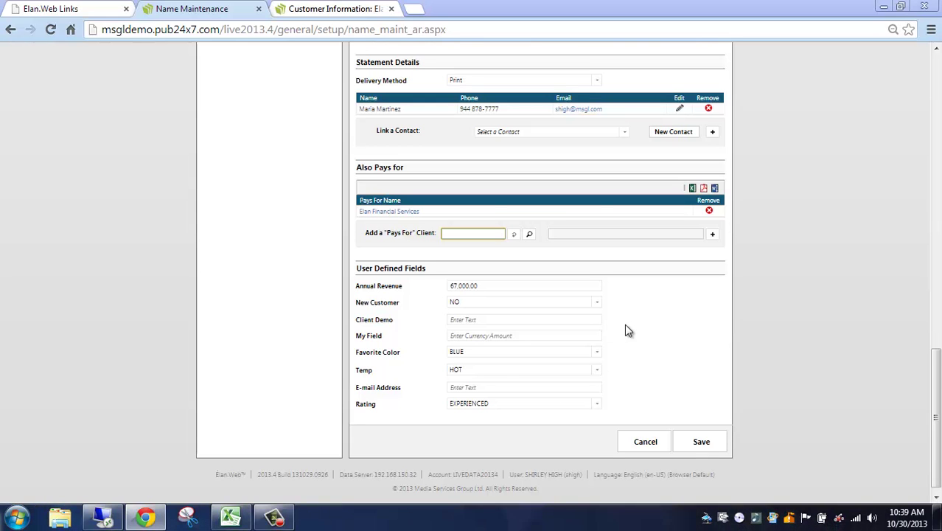
{"action": "scroll", "coordinate": [625, 325], "scroll_direction": "up", "scroll_amount": 6}
{"action": "scroll", "coordinate": [612, 324], "scroll_direction": "up", "scroll_amount": 4}
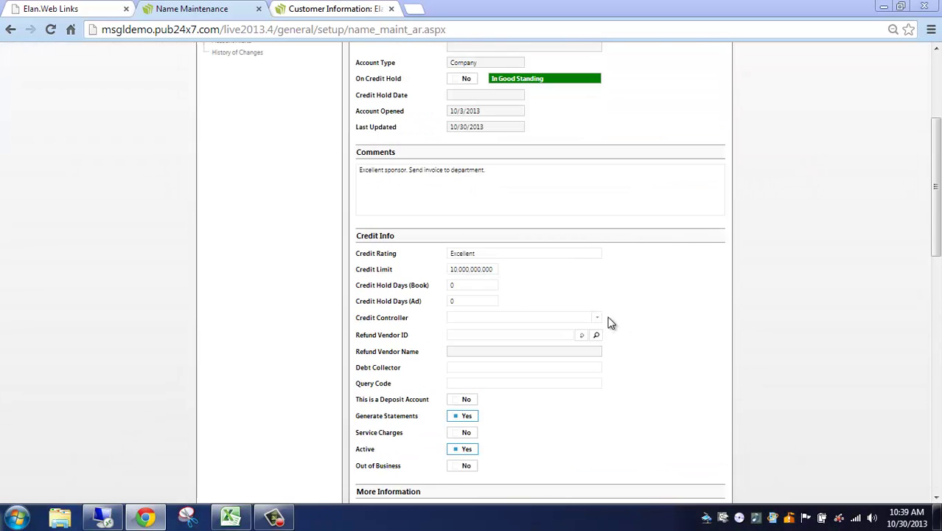
{"action": "scroll", "coordinate": [582, 317], "scroll_direction": "up", "scroll_amount": 4}
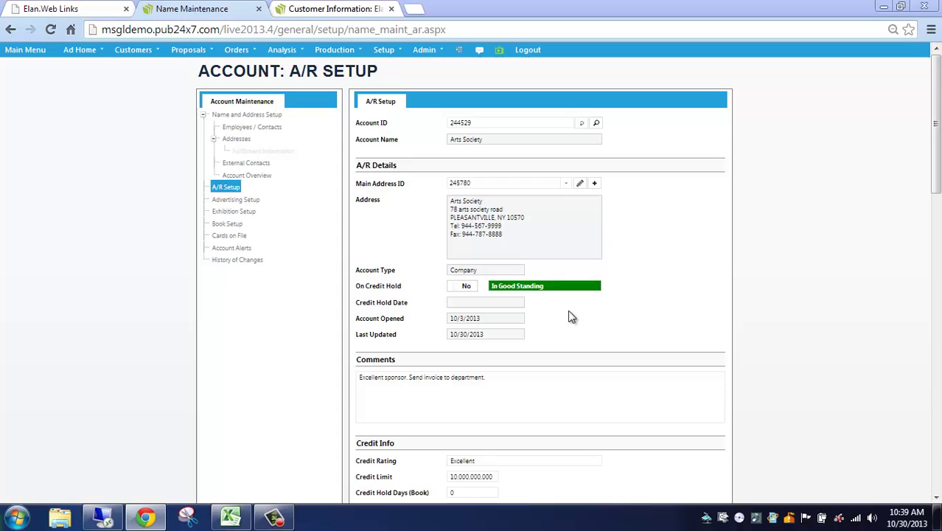
- Open the account's Advertising Setup and view the available Default Print Status options, leaving the selection as it is
{"action": "left_click", "coordinate": [236, 199]}
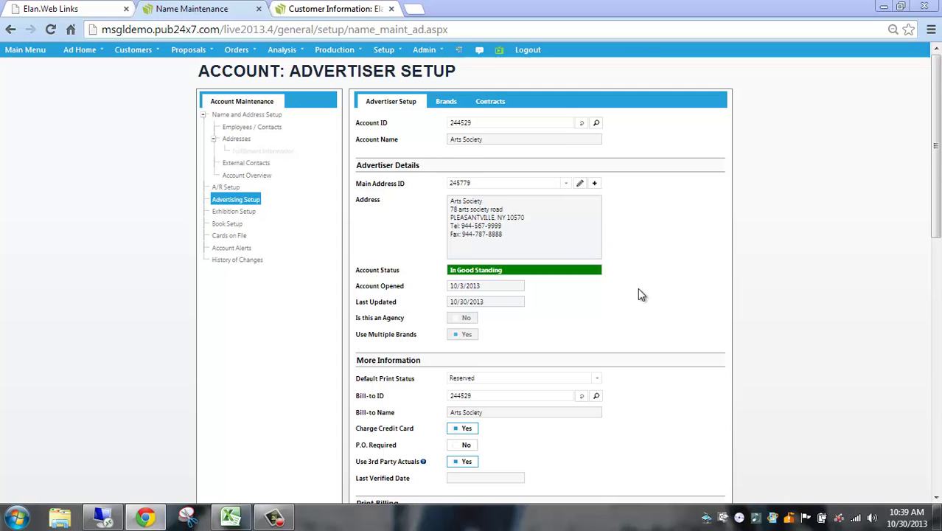
{"action": "scroll", "coordinate": [640, 293], "scroll_direction": "down", "scroll_amount": 1}
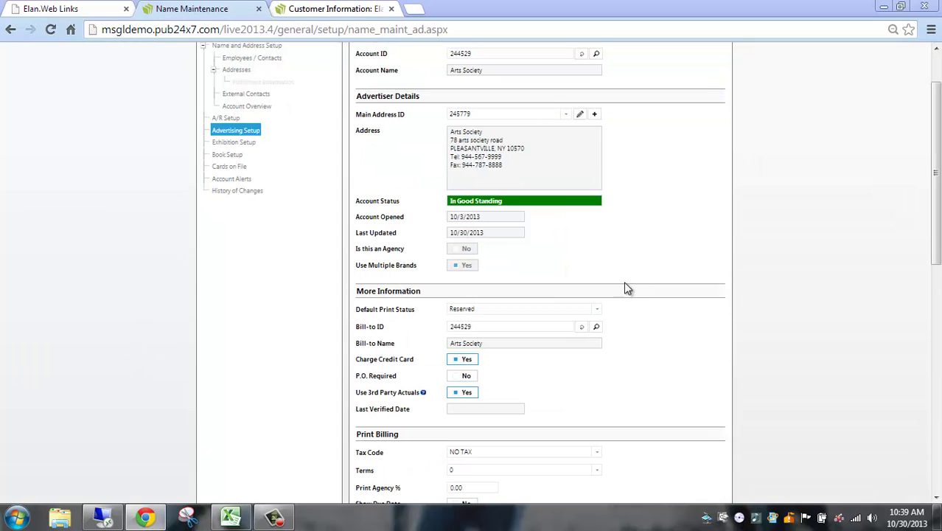
{"action": "left_click", "coordinate": [460, 265]}
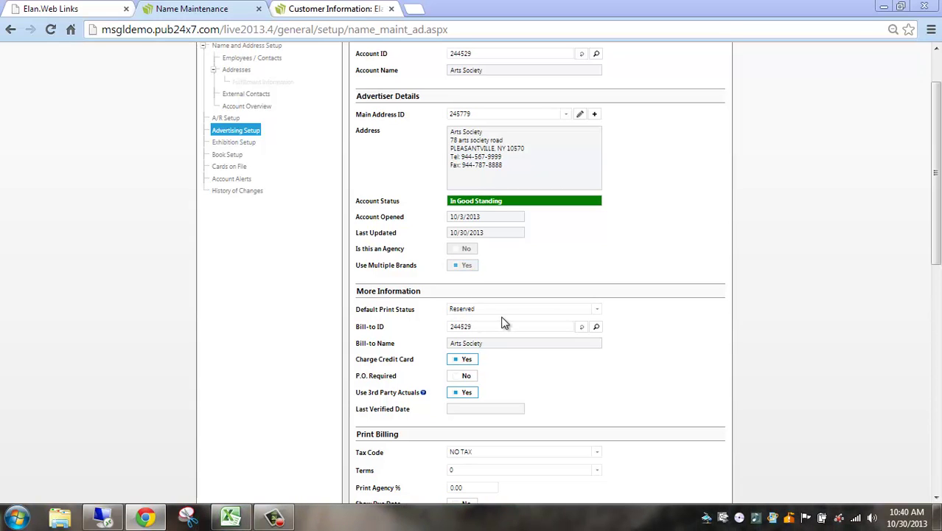
{"action": "scroll", "coordinate": [510, 320], "scroll_direction": "down", "scroll_amount": 1}
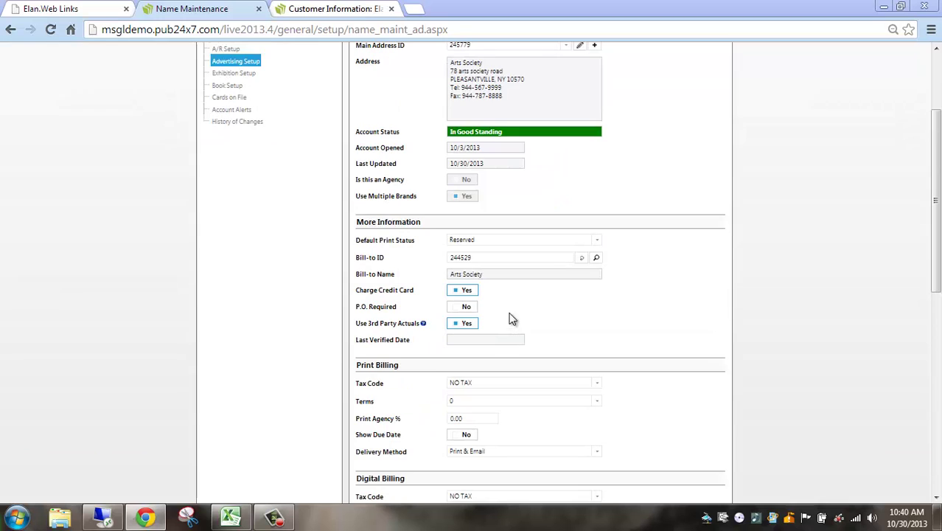
{"action": "left_click", "coordinate": [598, 243]}
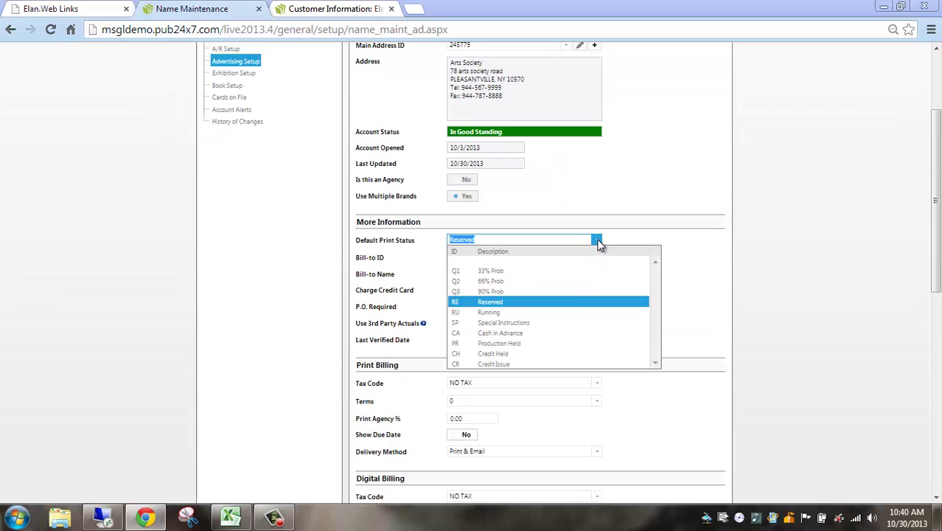
{"action": "left_click", "coordinate": [598, 243]}
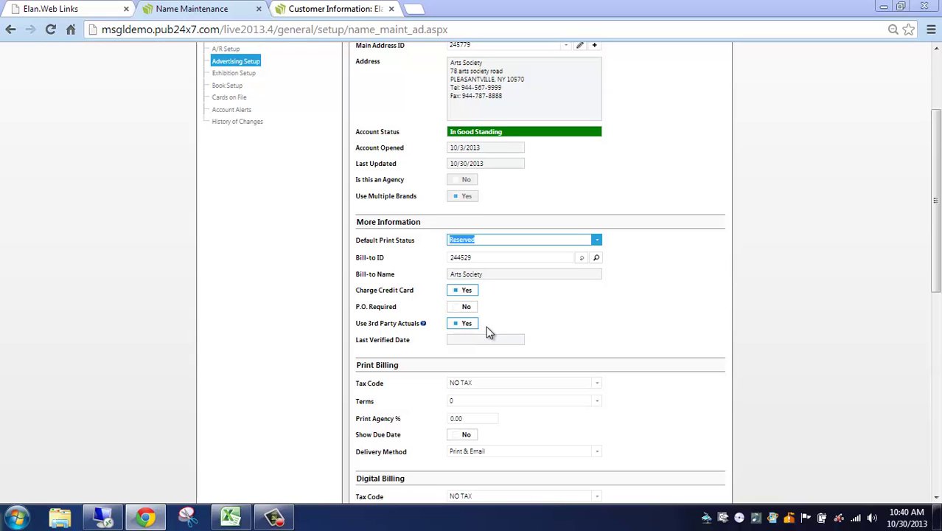
- Examine the advertiser setup's print and digital billing, billing and confirmation contacts, and the tearsheet and copies settings
{"action": "scroll", "coordinate": [486, 325], "scroll_direction": "down", "scroll_amount": 4}
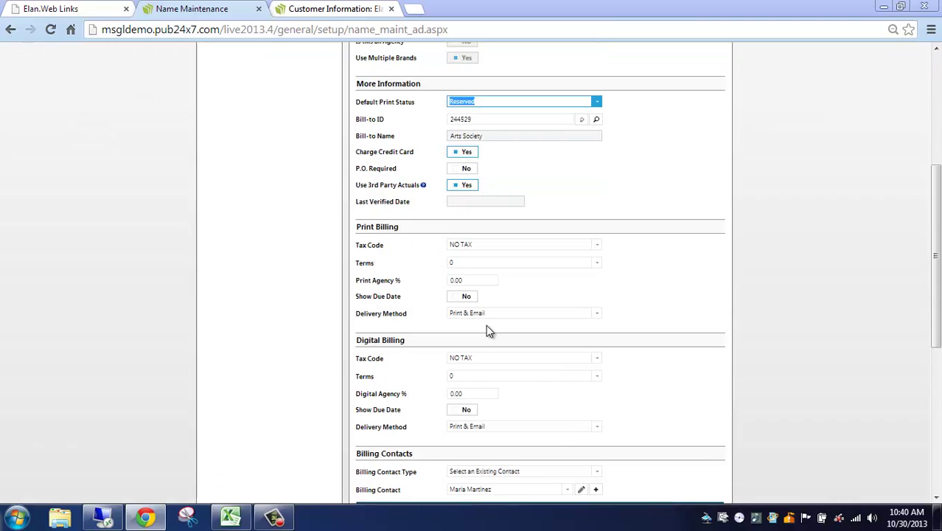
{"action": "scroll", "coordinate": [488, 332], "scroll_direction": "down", "scroll_amount": 2}
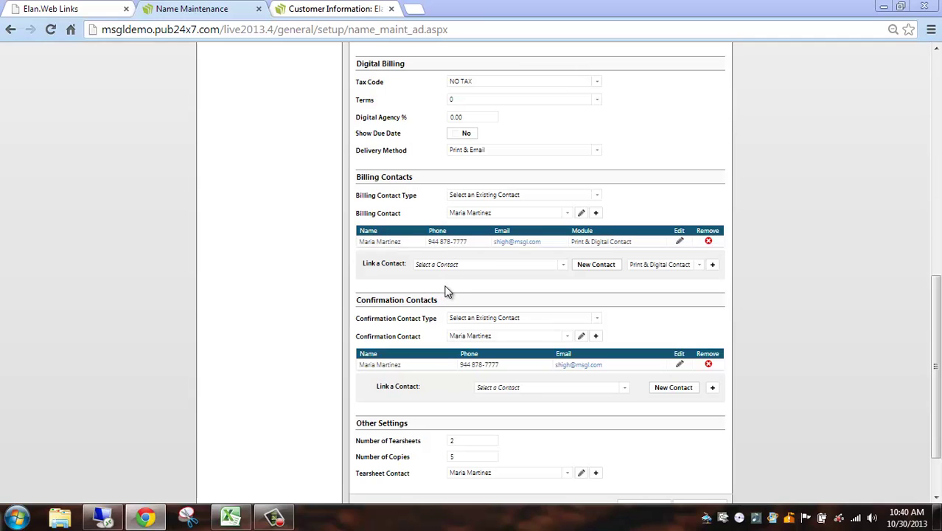
{"action": "scroll", "coordinate": [448, 361], "scroll_direction": "down", "scroll_amount": 1}
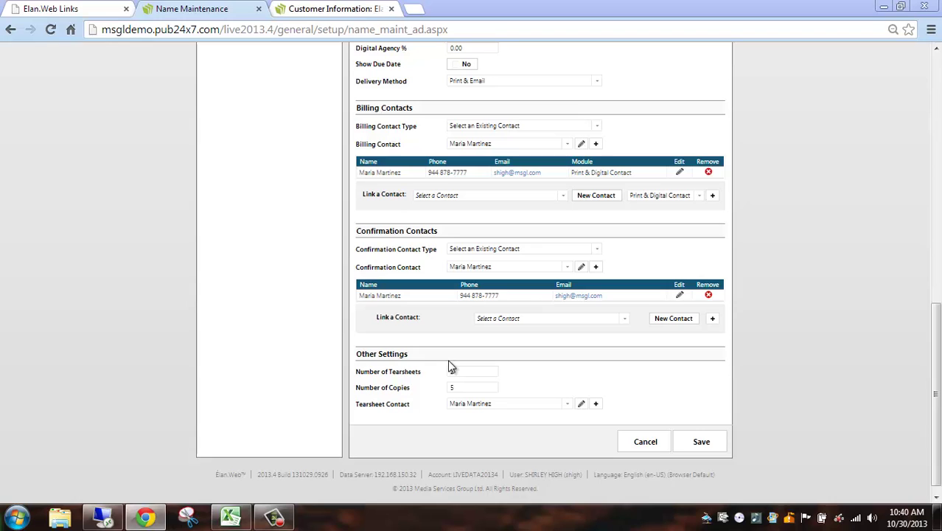
{"action": "left_click", "coordinate": [452, 370]}
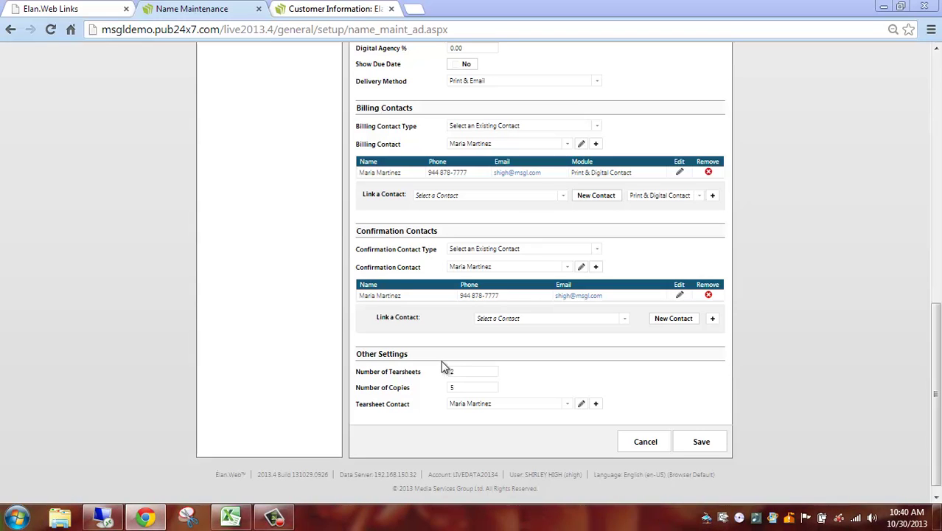
{"action": "type", "text": "2"}
{"action": "left_click", "coordinate": [455, 387]}
{"action": "left_click", "coordinate": [460, 373]}
{"action": "scroll", "coordinate": [559, 394], "scroll_direction": "up", "scroll_amount": 4}
{"action": "scroll", "coordinate": [557, 383], "scroll_direction": "up", "scroll_amount": 5}
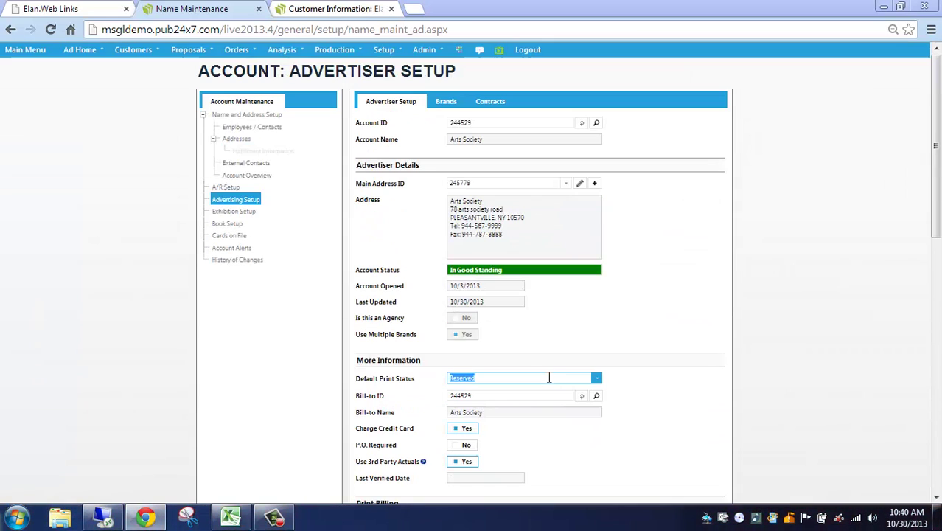
- Compare the advertiser's Brands and Contracts lists, finishing on the brands list
{"action": "left_click", "coordinate": [448, 104]}
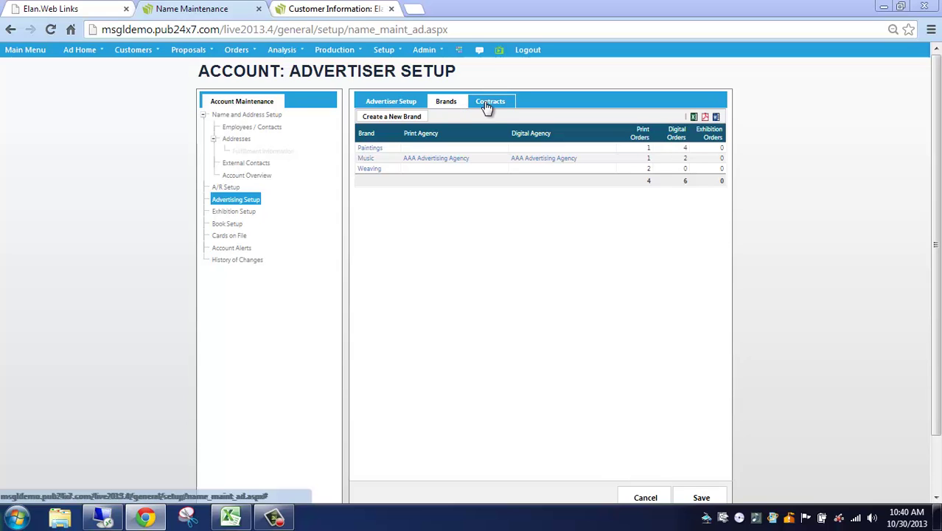
{"action": "left_click", "coordinate": [486, 107]}
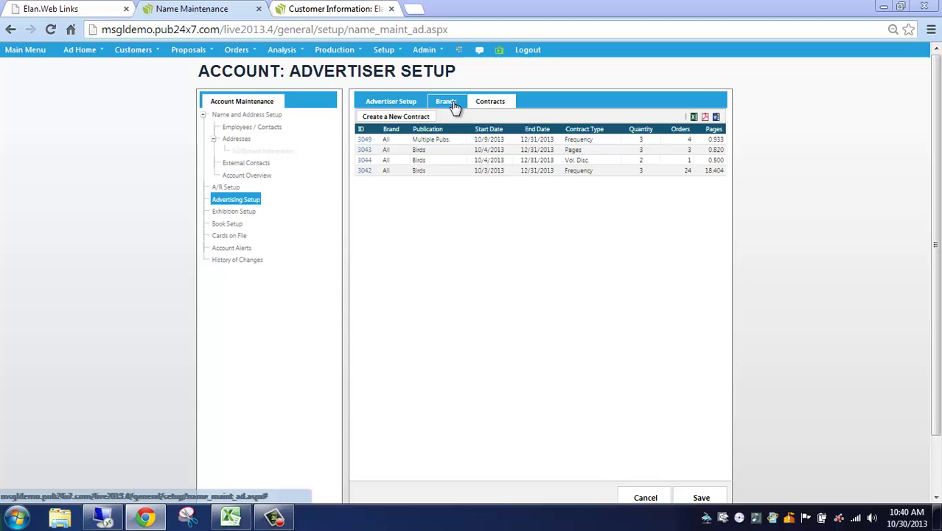
{"action": "left_click", "coordinate": [450, 105]}
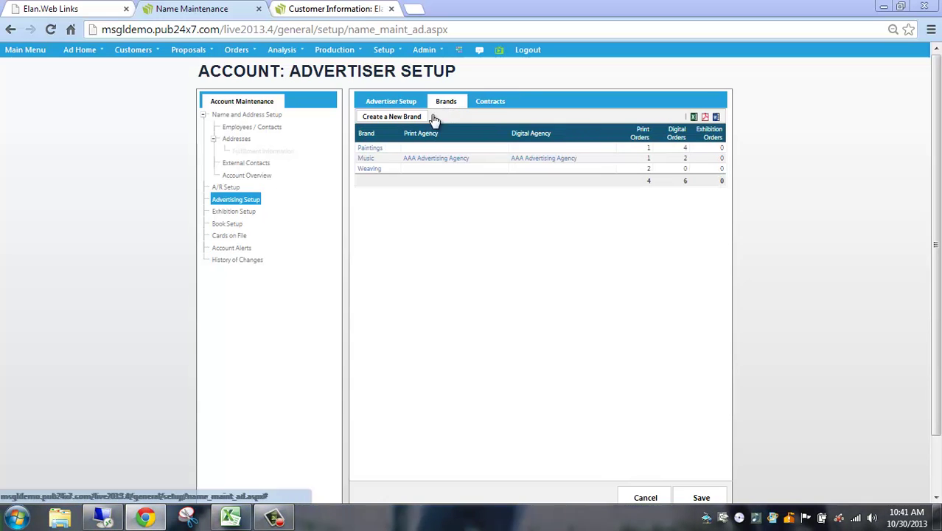
{"action": "left_click", "coordinate": [491, 103]}
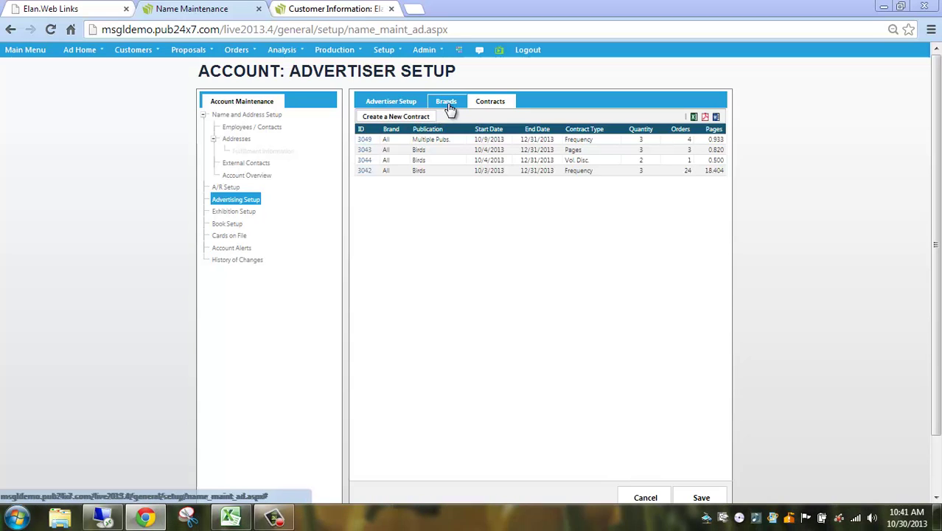
{"action": "left_click", "coordinate": [446, 105]}
{"action": "left_click", "coordinate": [477, 107]}
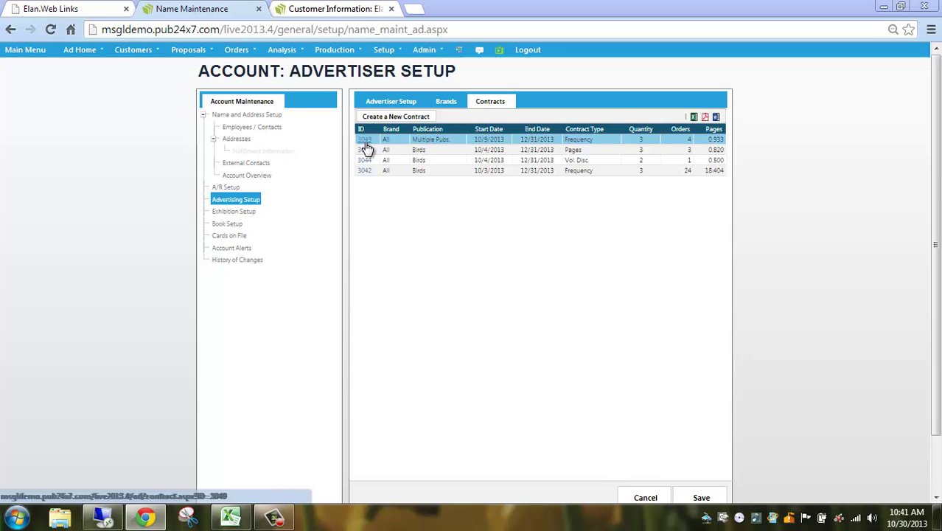
{"action": "left_click", "coordinate": [446, 101]}
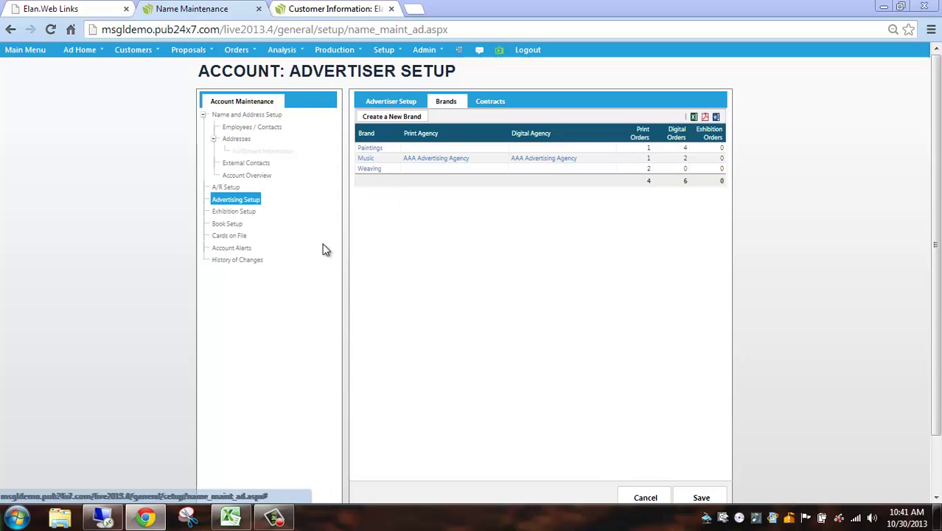
- Start a new alert in Account Alerts and review its alert type, module, end date and message fields
{"action": "left_click", "coordinate": [240, 252]}
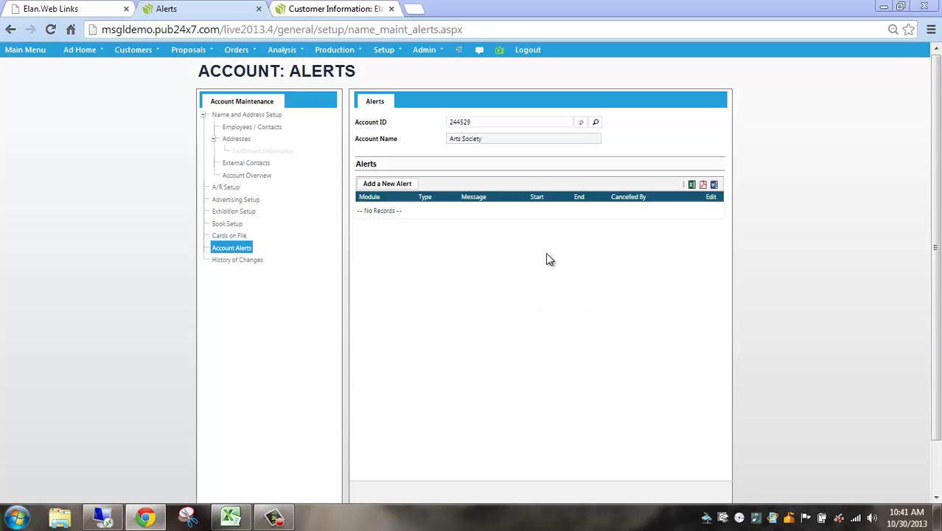
{"action": "left_click", "coordinate": [389, 186]}
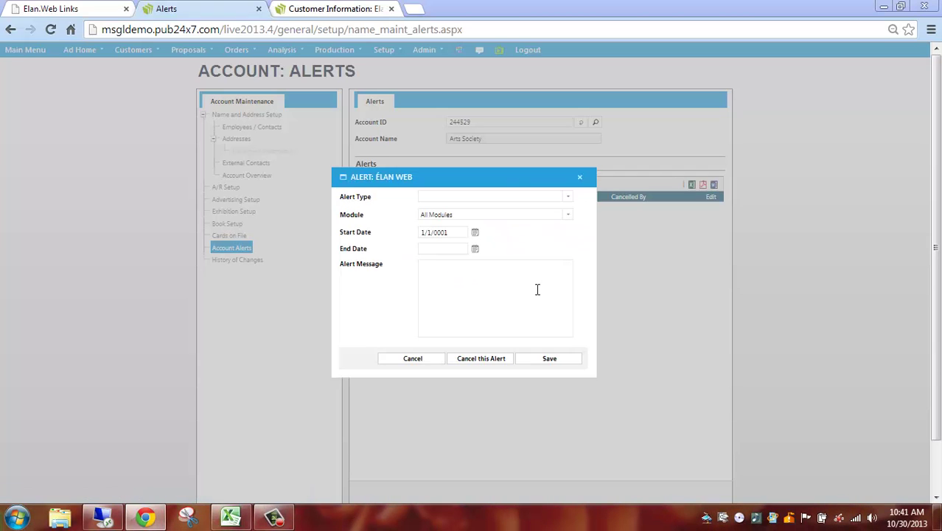
{"action": "left_click", "coordinate": [568, 198]}
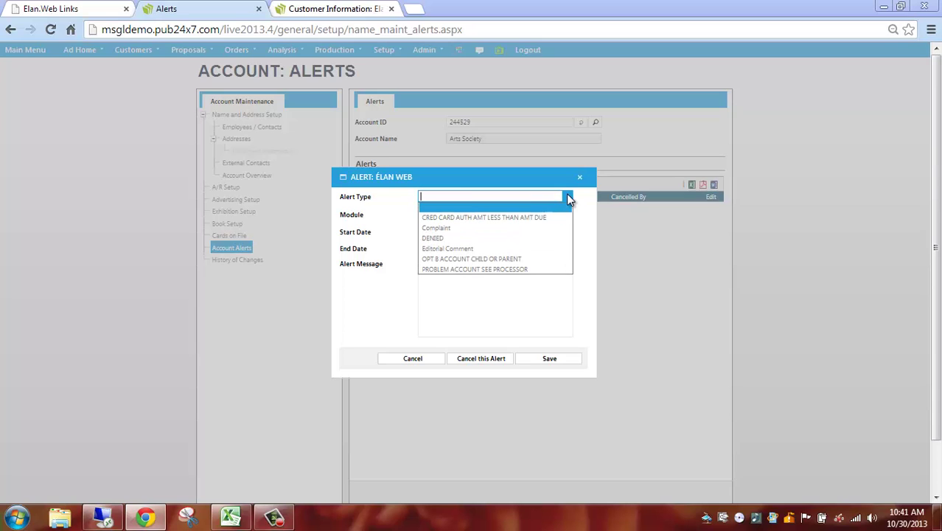
{"action": "left_click", "coordinate": [569, 197]}
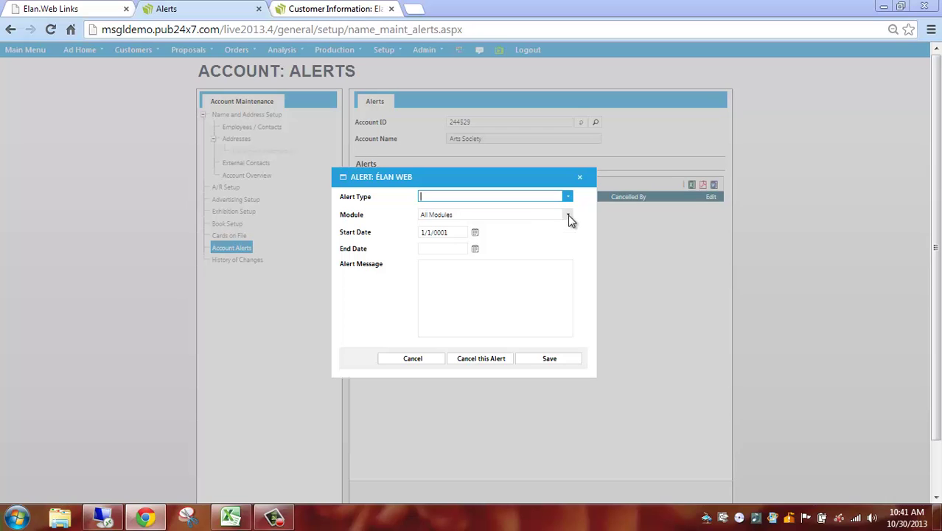
{"action": "left_click", "coordinate": [568, 215]}
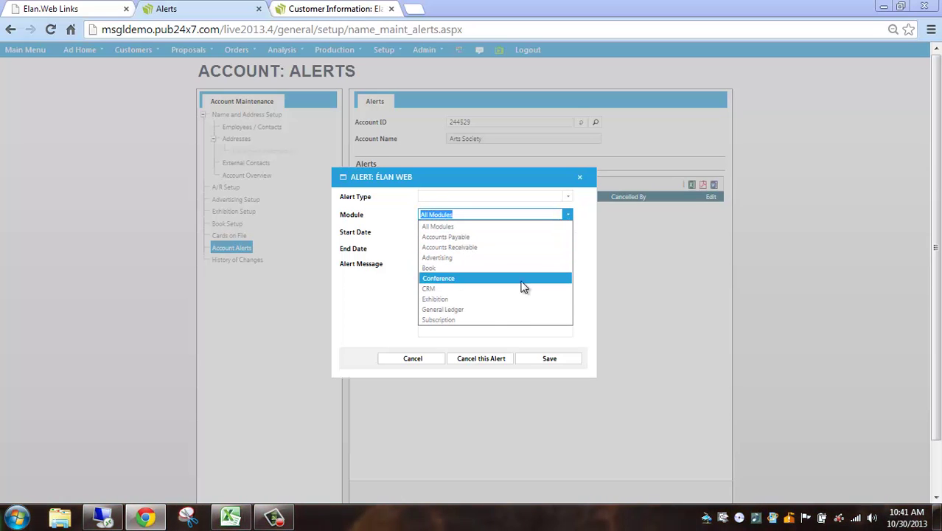
{"action": "left_click", "coordinate": [589, 310]}
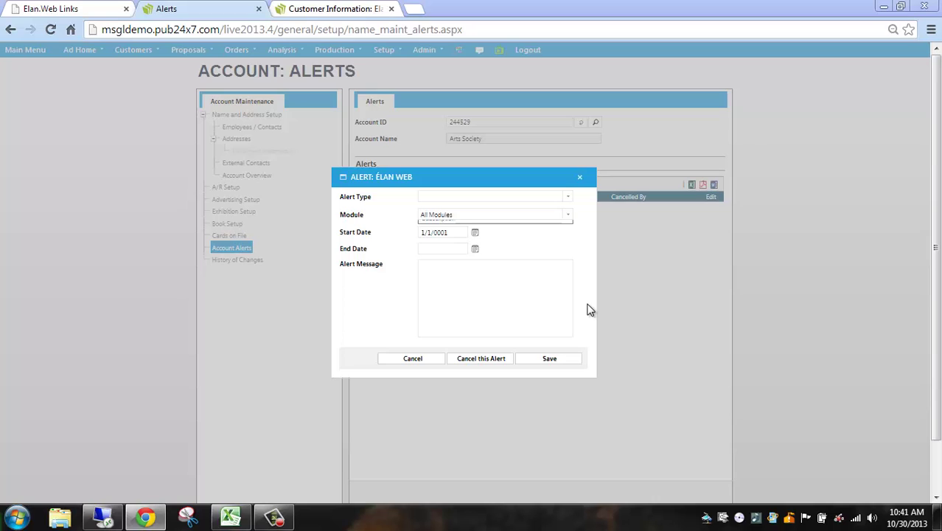
{"action": "left_click", "coordinate": [449, 250]}
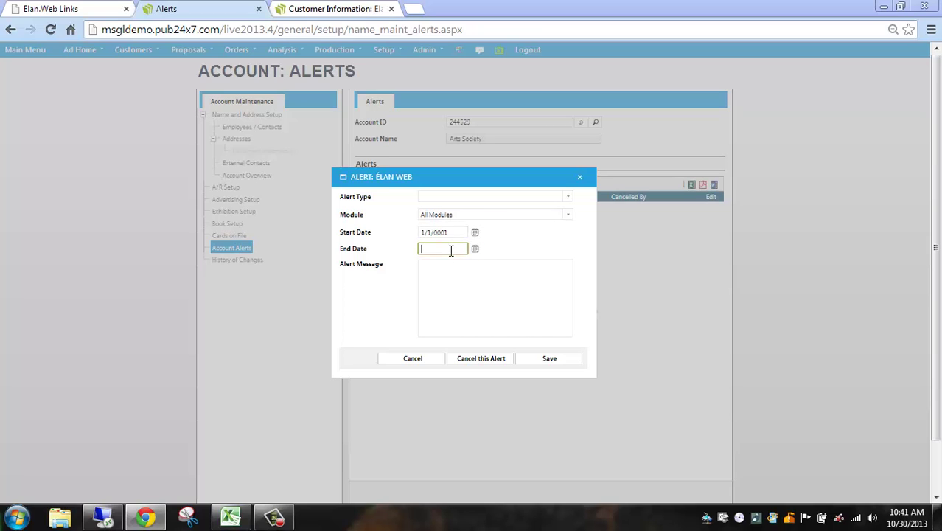
{"action": "left_click", "coordinate": [443, 287]}
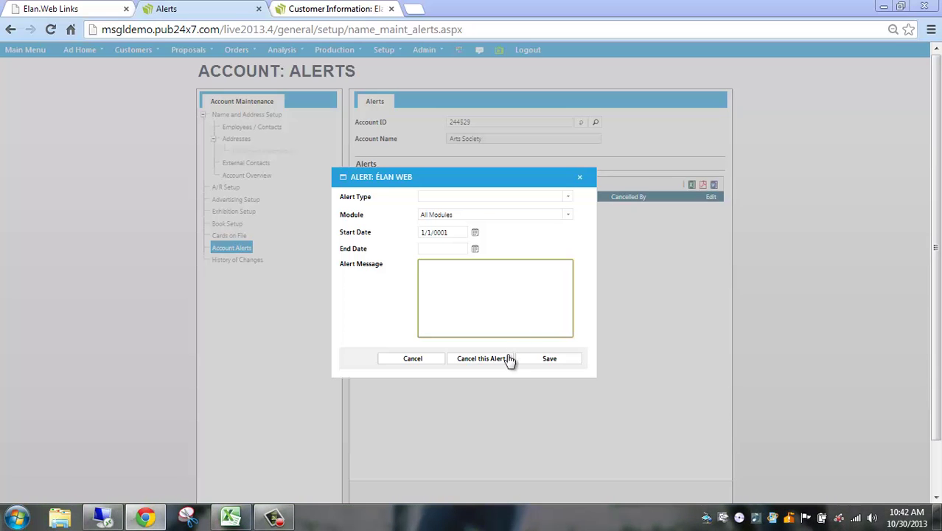
- Try to cancel the unsaved alert with Cancel this Alert, and close the alert form
{"action": "left_click", "coordinate": [483, 359]}
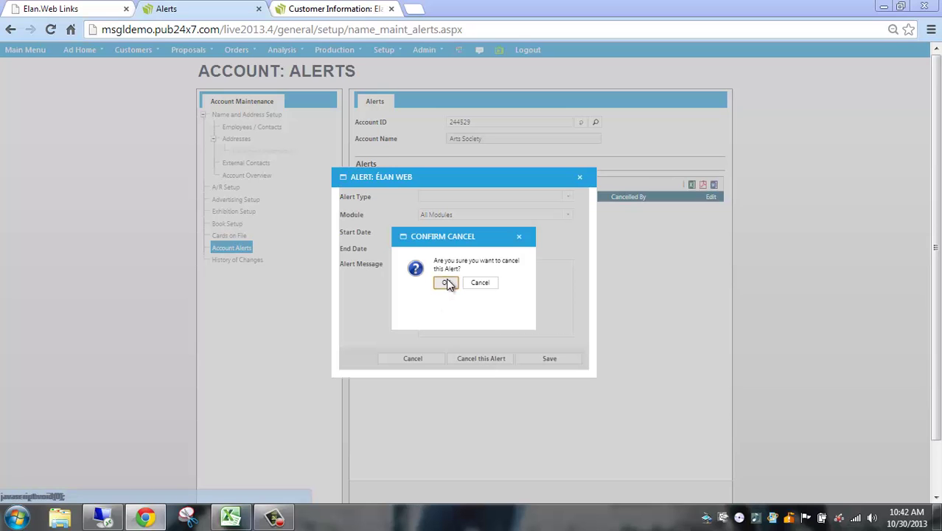
{"action": "left_click", "coordinate": [446, 284]}
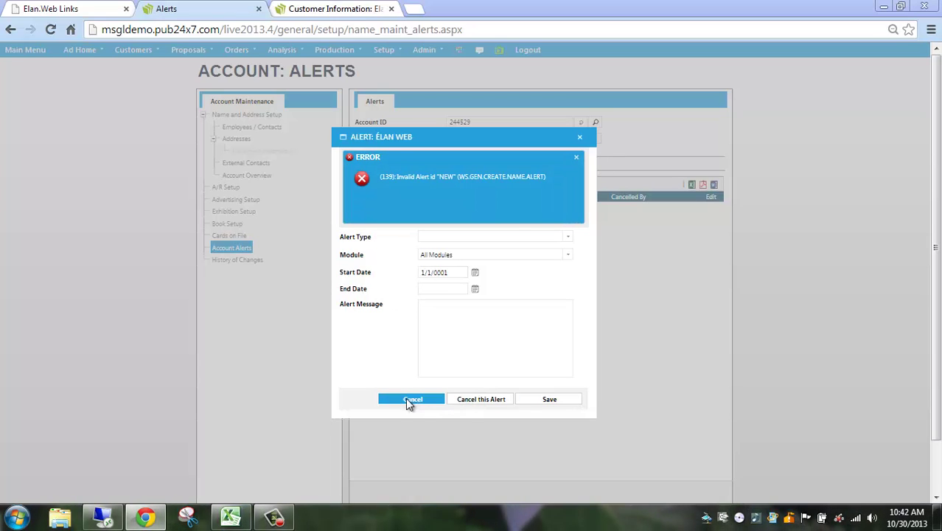
{"action": "left_click", "coordinate": [578, 139]}
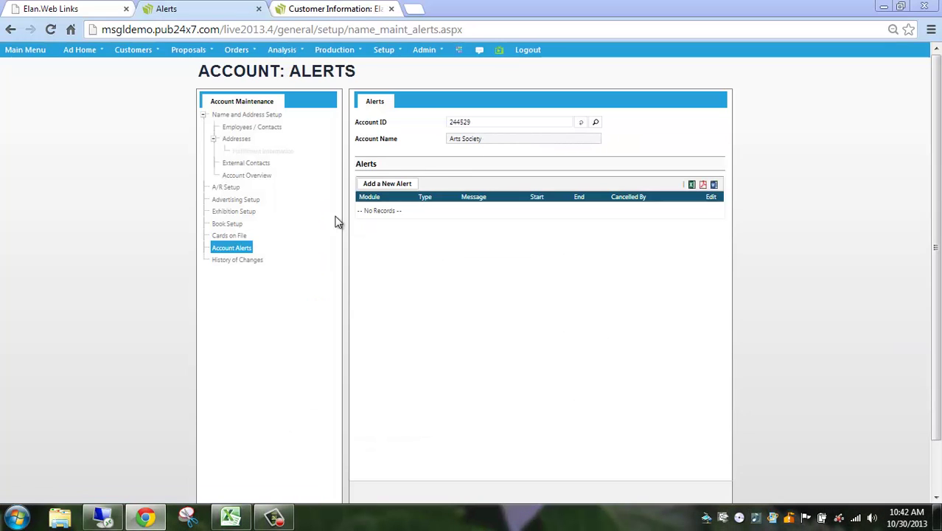
- Open the account's Cards on File, view the form for adding a new credit card and close it without saving
{"action": "left_click", "coordinate": [230, 238]}
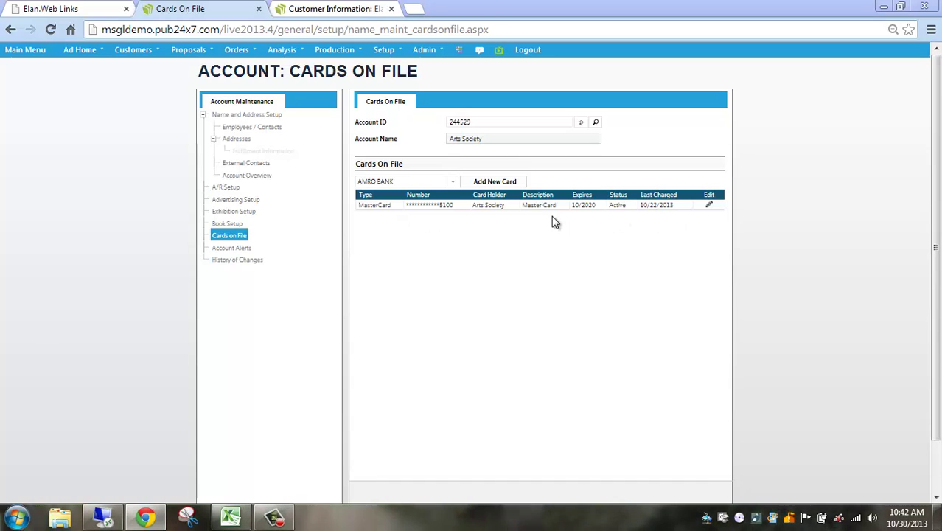
{"action": "left_click", "coordinate": [495, 185]}
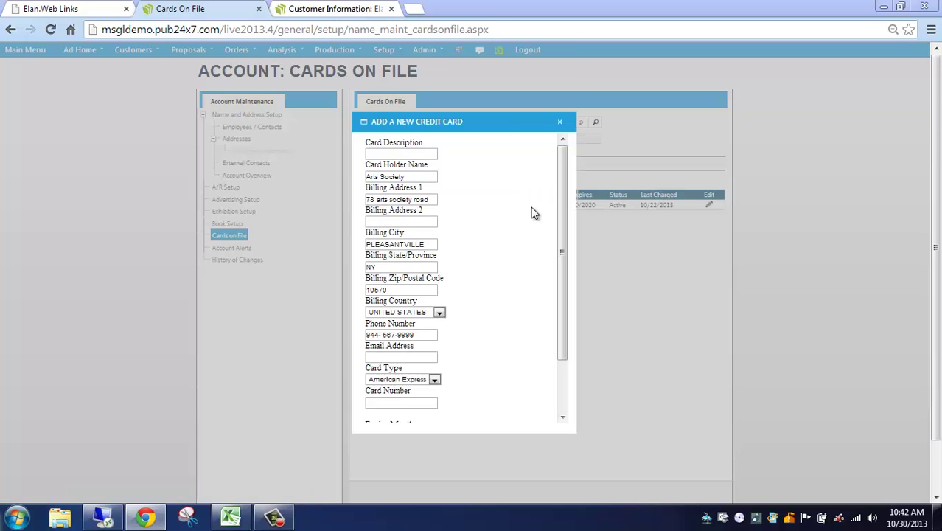
{"action": "left_click_drag", "start_coordinate": [563, 200], "coordinate": [566, 153]}
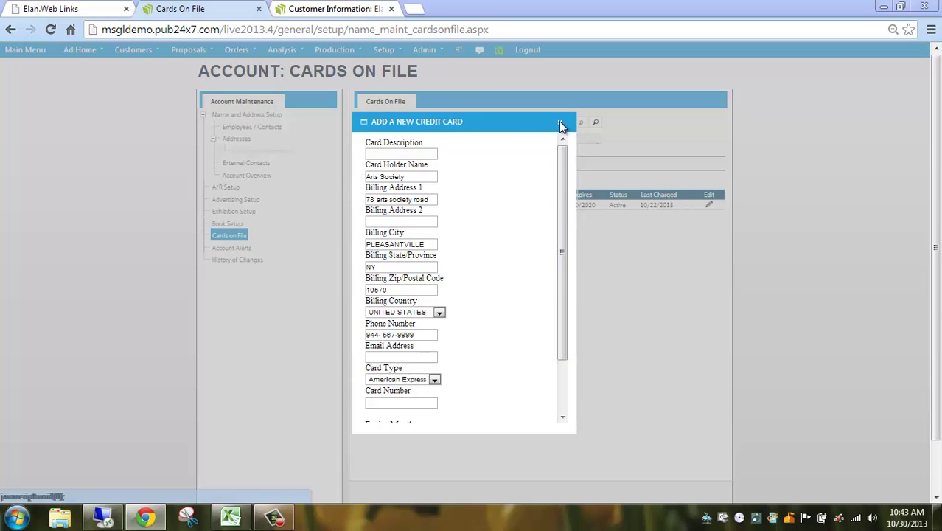
{"action": "left_click", "coordinate": [560, 122]}
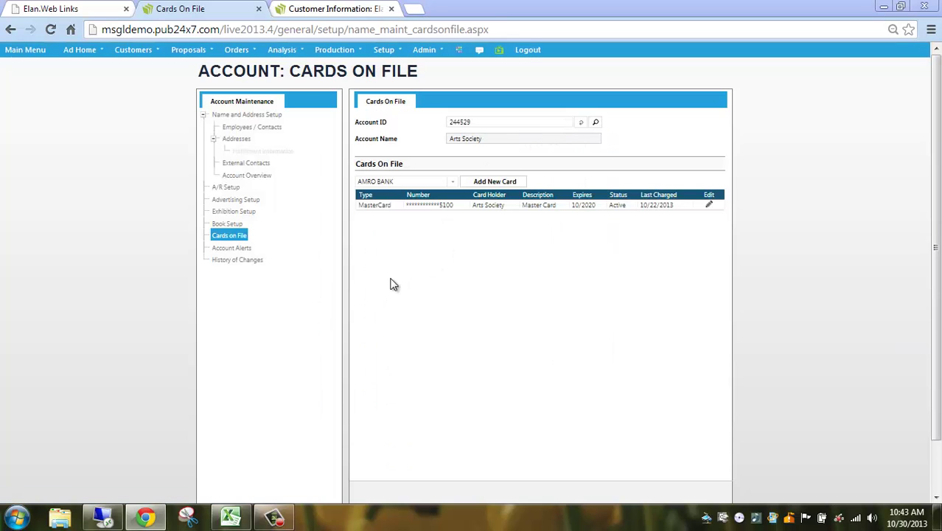
- Open the account's History of Changes and look through the logged changes
{"action": "left_click", "coordinate": [248, 267]}
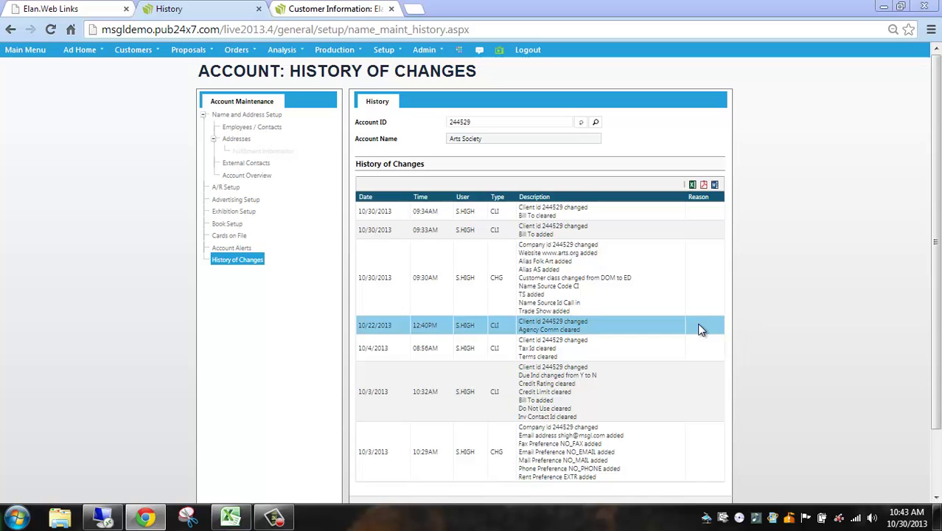
{"action": "scroll", "coordinate": [700, 329], "scroll_direction": "down", "scroll_amount": 2}
{"action": "scroll", "coordinate": [700, 329], "scroll_direction": "up", "scroll_amount": 2}
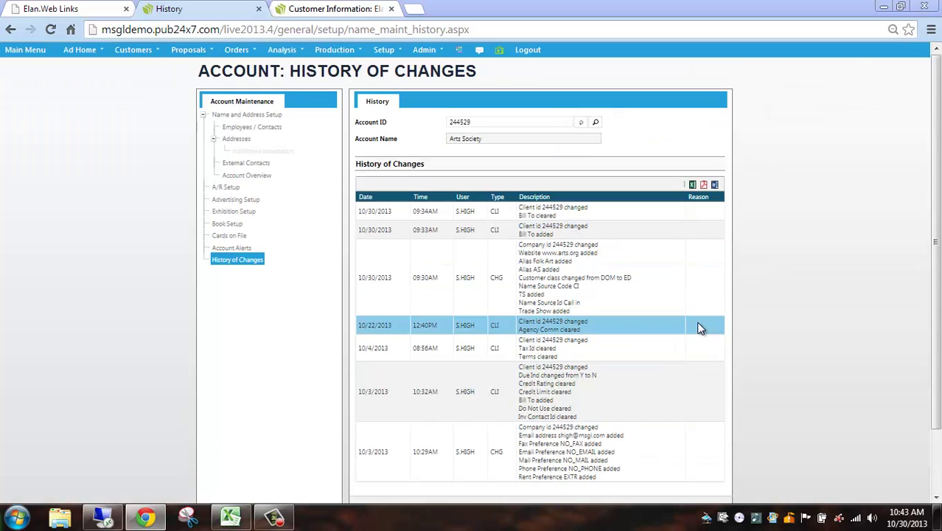